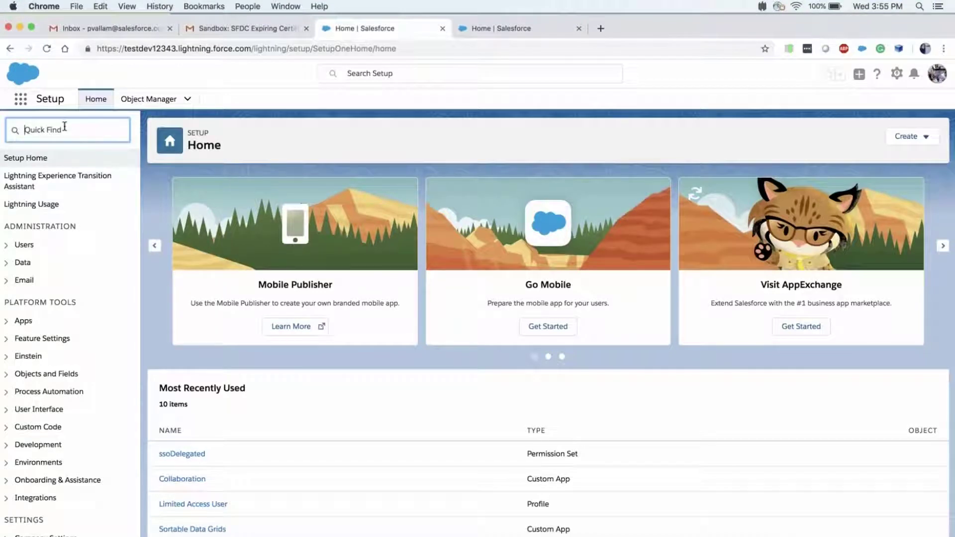
text(cert)
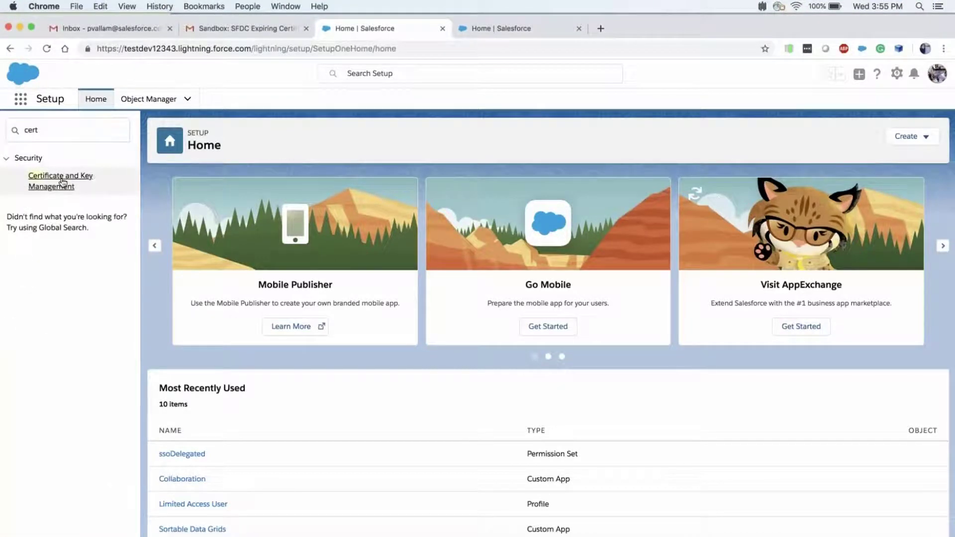
Step: Open the details of expired certificate SelfSignedCert_02Nov2016_242253 in Certificate and Key Management
click(61, 175)
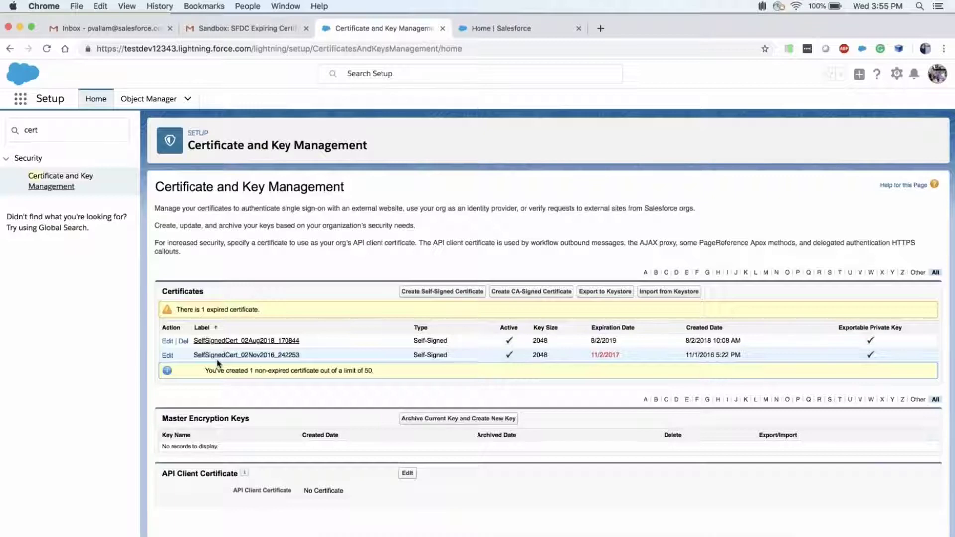
click(254, 355)
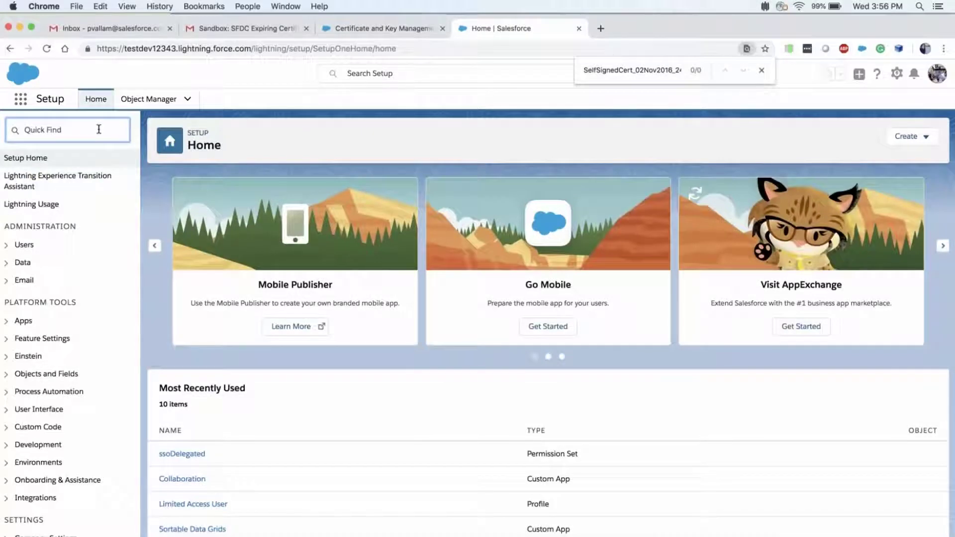
text(identity)
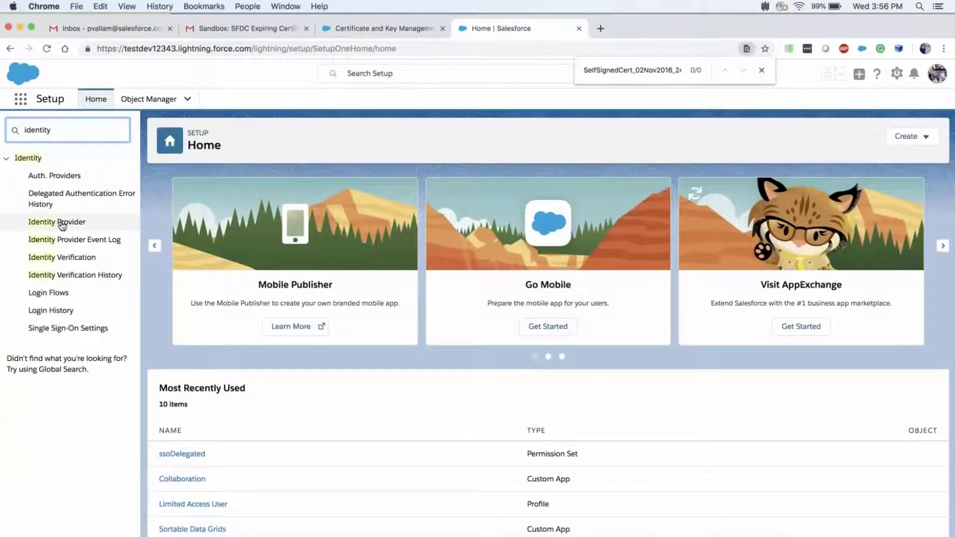
Step: Check that Identity Provider uses the expired certificate and lists no service providers
click(58, 221)
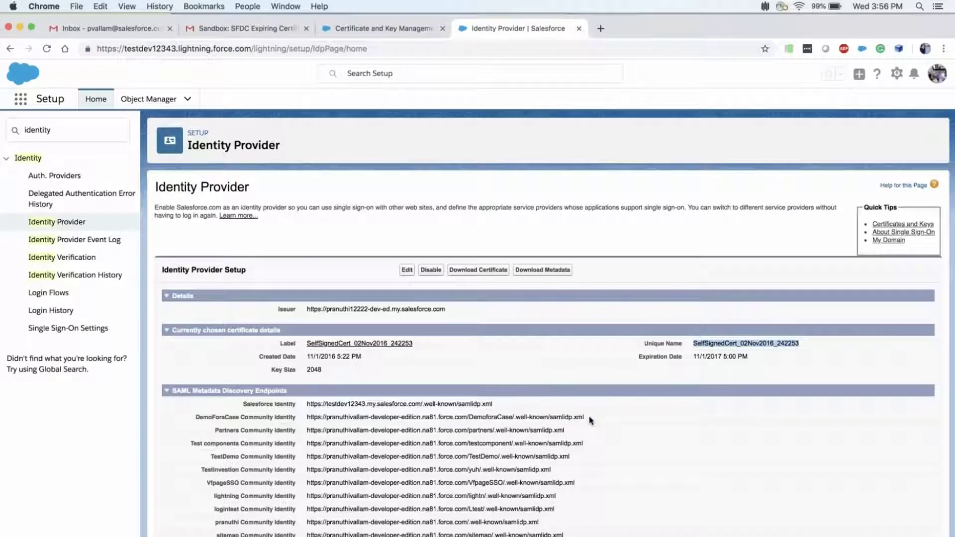
scroll(589, 419, down, 5)
scroll(589, 419, down, 5)
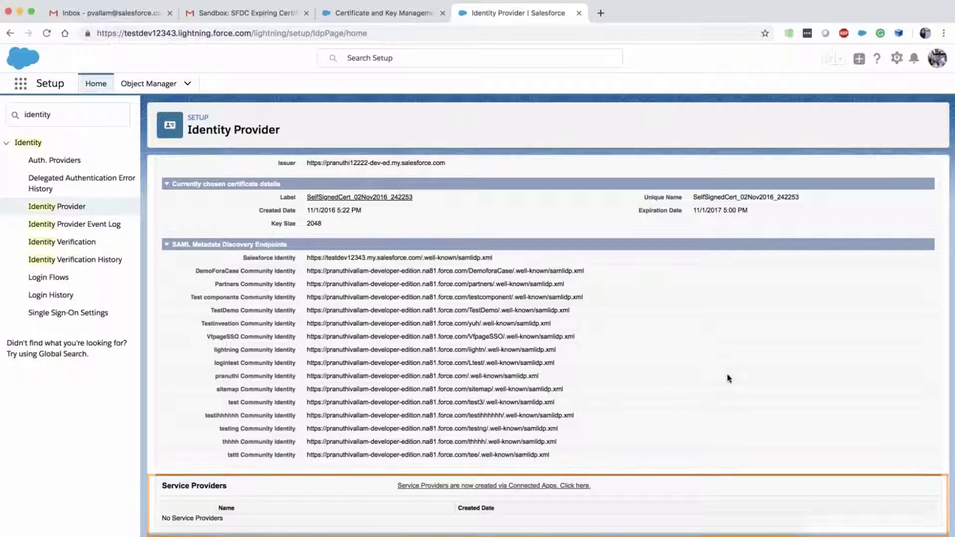
scroll(602, 339, up, 4)
scroll(602, 338, up, 2)
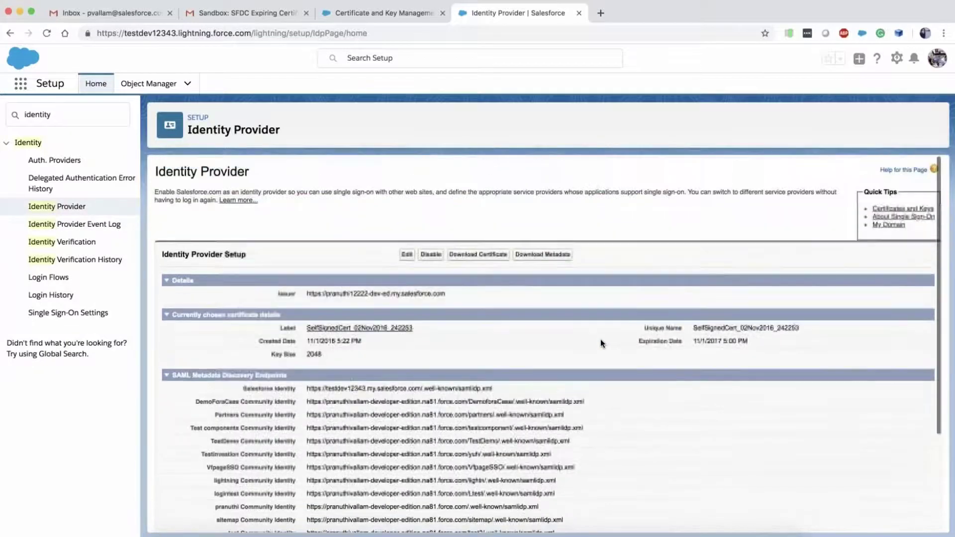
Step: Disable Salesforce as an identity provider and confirm the prompt
click(431, 254)
click(576, 132)
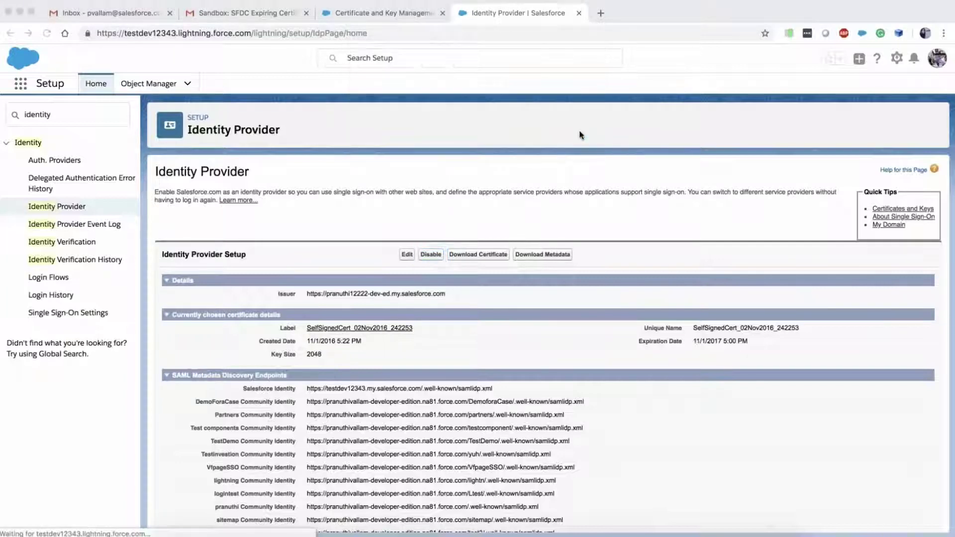